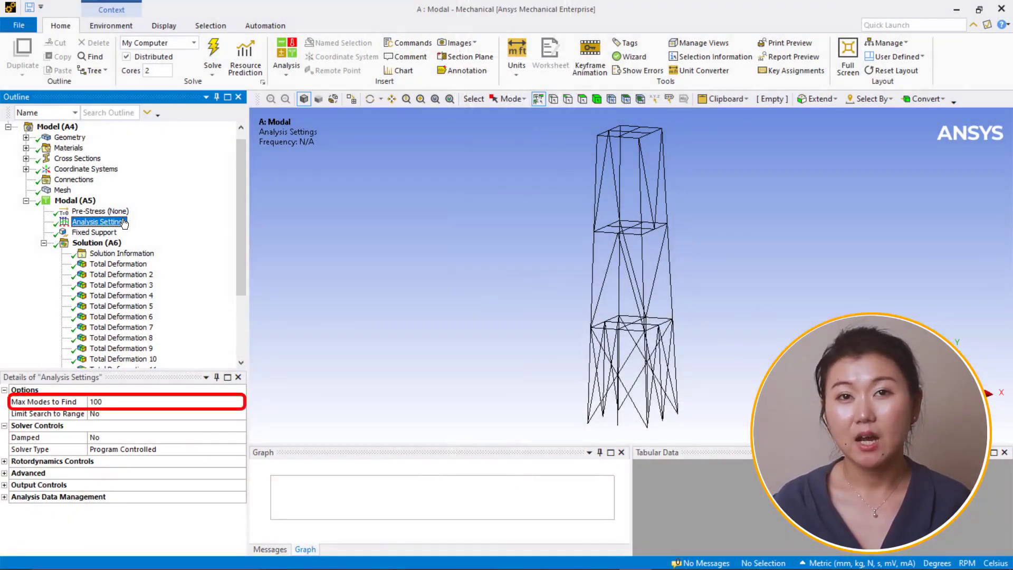
# - Review the modal Participation Factor Summary, then return to the Workbench project schematic
pyautogui.click(139, 254)
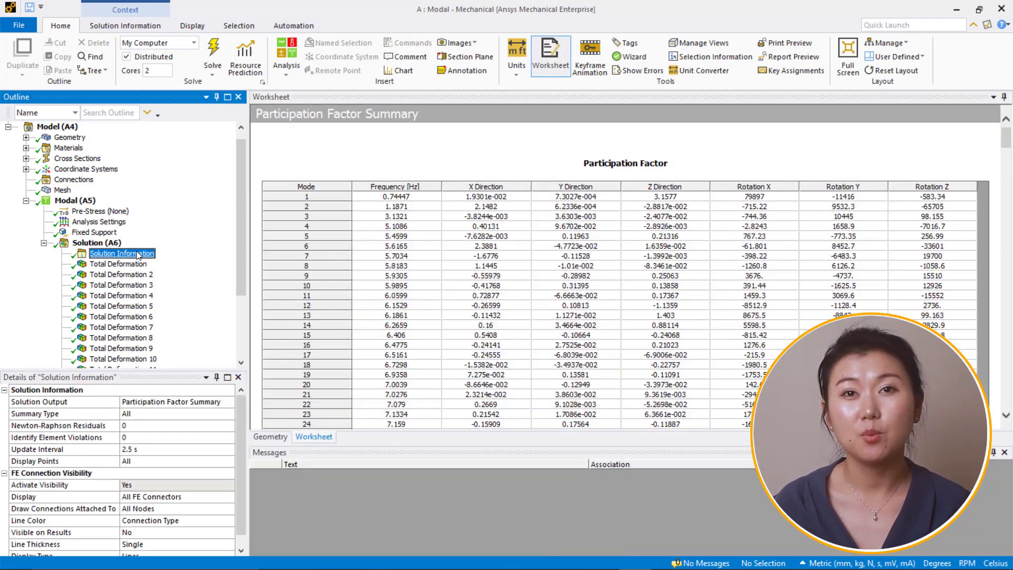
pyautogui.hotkey('alt', 'Tab')
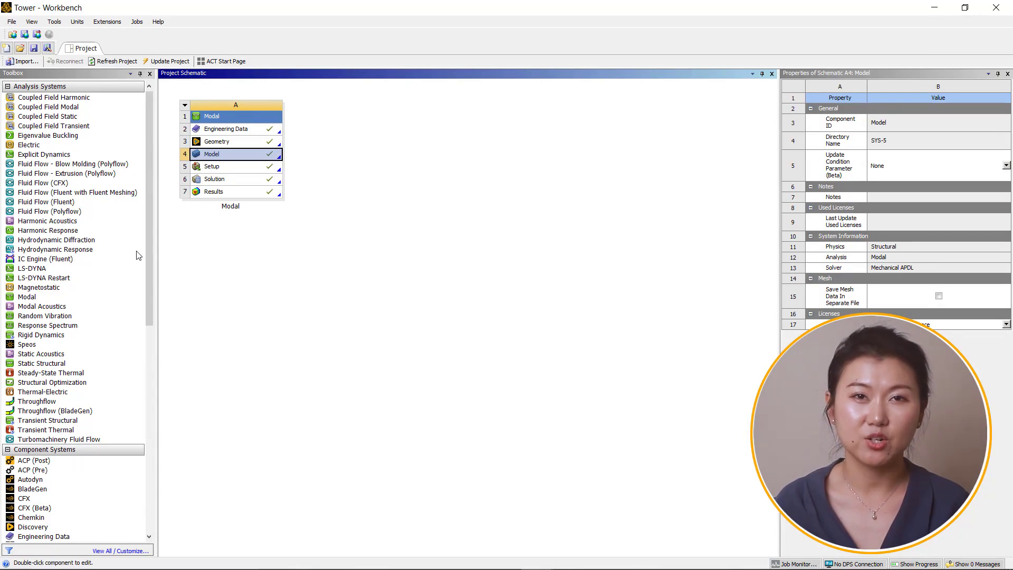
pyautogui.moveTo(135, 325); pyautogui.dragTo(118, 315)
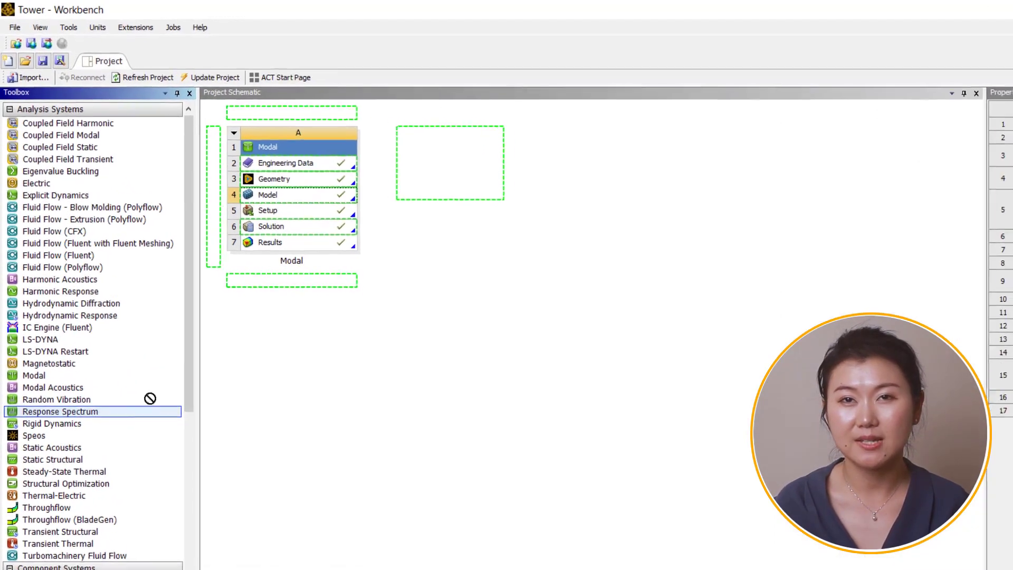
# - Link two Response Spectrum systems to Modal, naming the second 'Response Spectrum (Rigid response)', and open Mechanical
pyautogui.moveTo(149, 398); pyautogui.dragTo(313, 235)
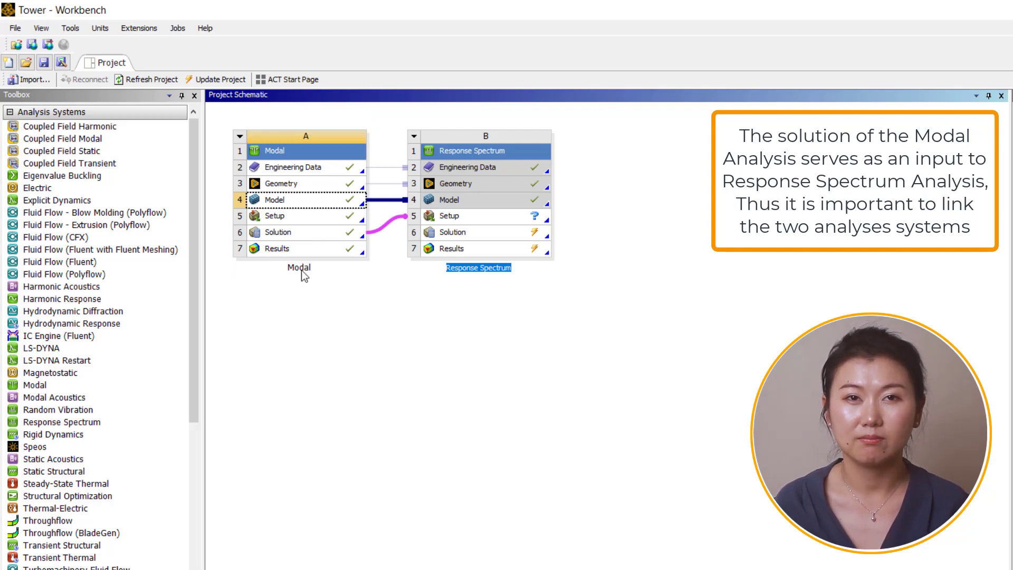
pyautogui.moveTo(79, 425); pyautogui.dragTo(271, 238)
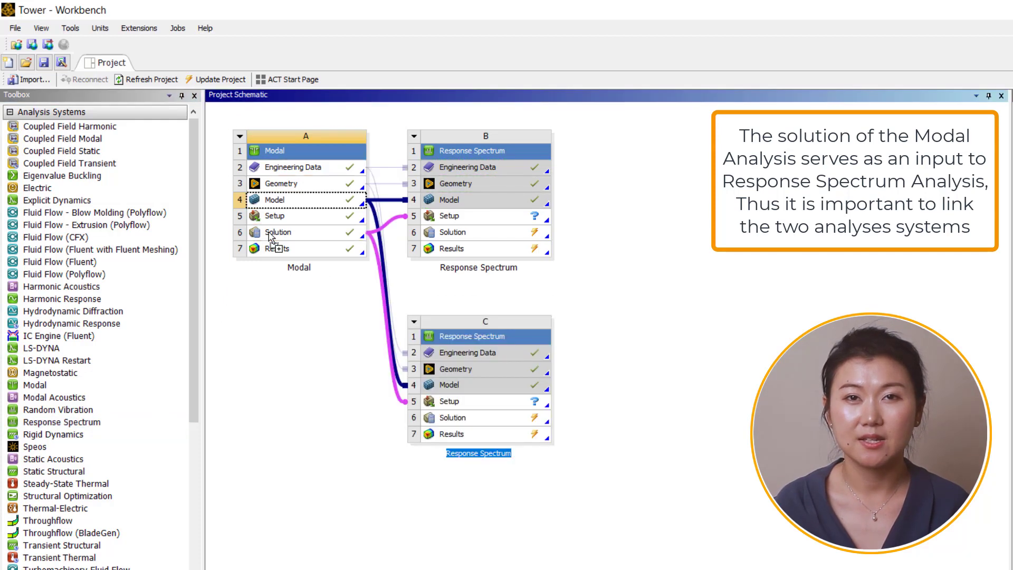
pyautogui.click(514, 453)
pyautogui.write('(')
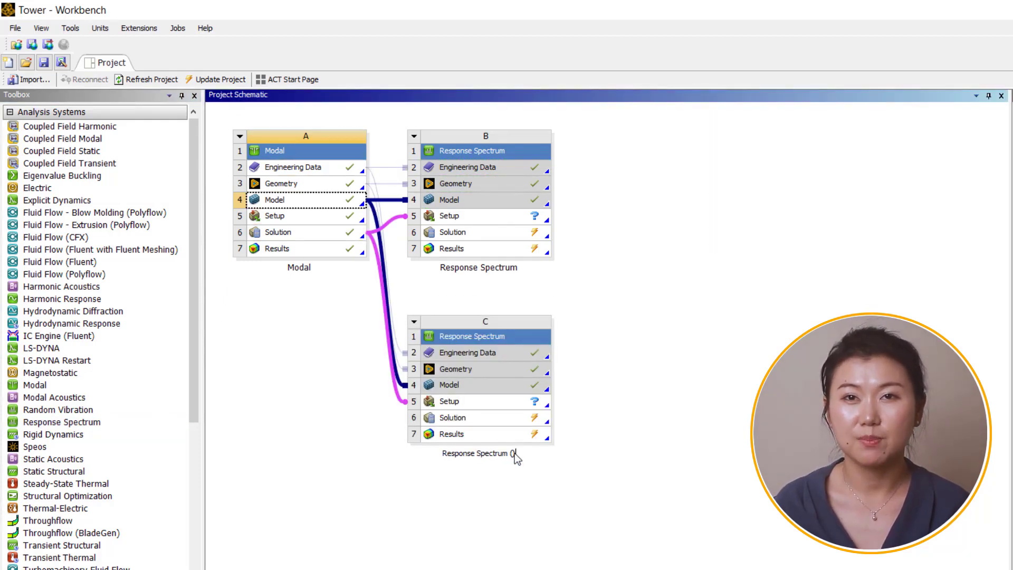
pyautogui.write('Rigid')
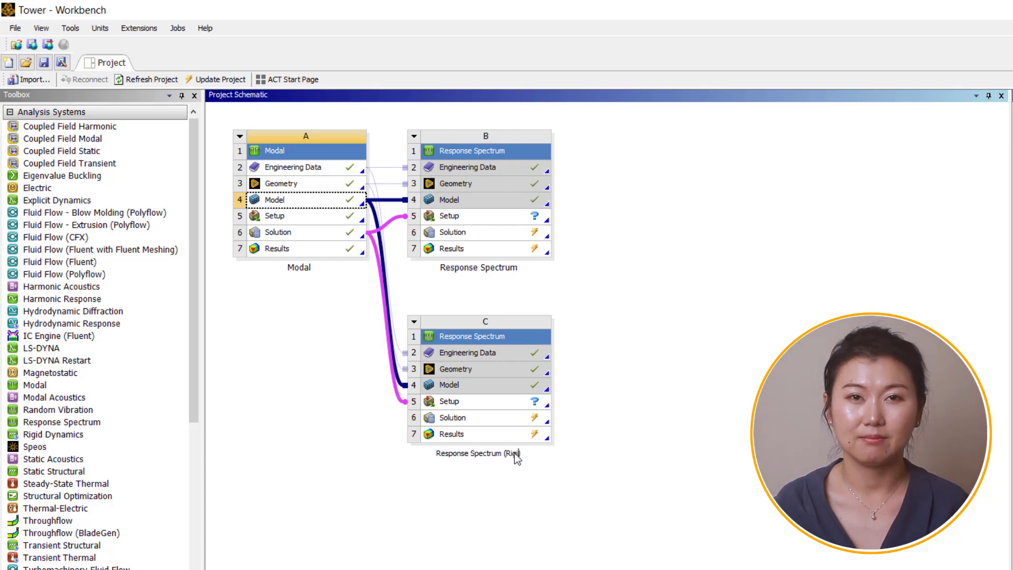
pyautogui.write(' response)')
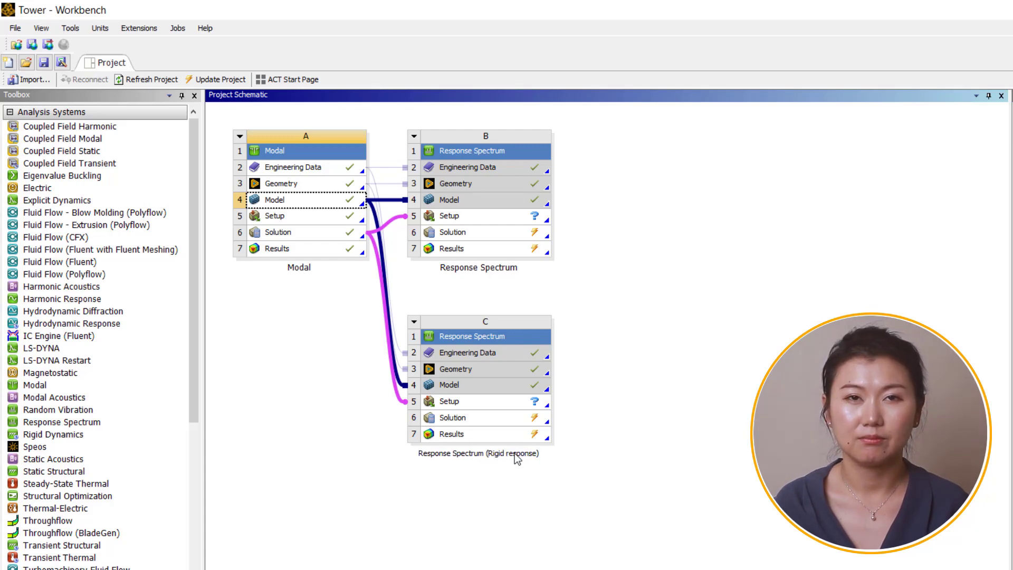
pyautogui.press('Return')
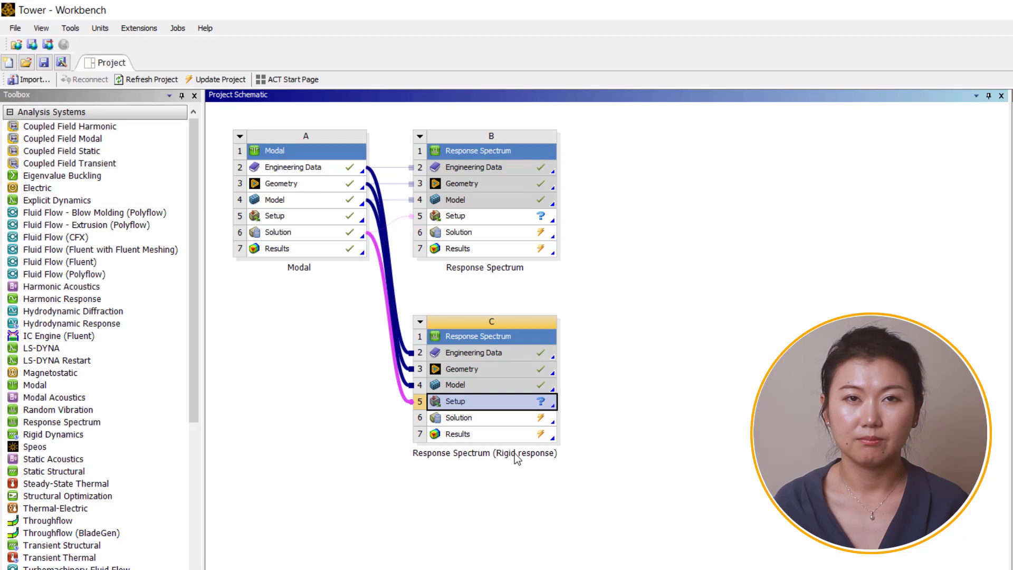
pyautogui.click(537, 477)
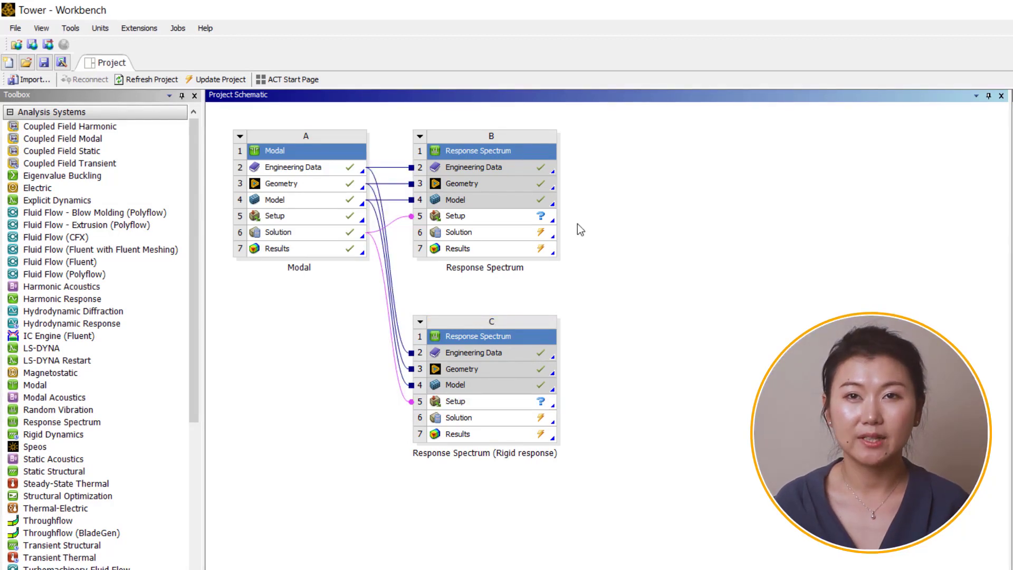
pyautogui.click(458, 215)
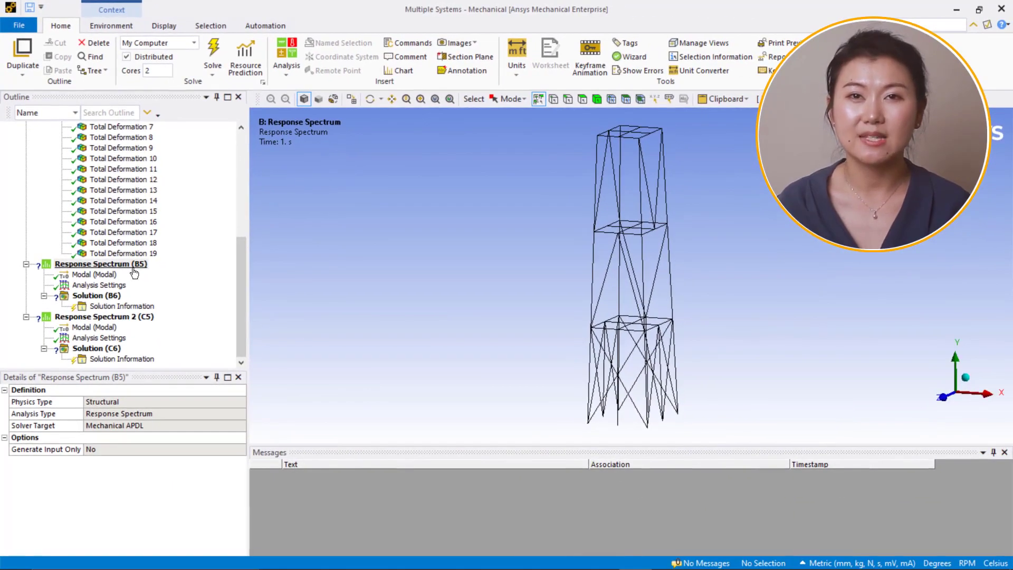
# - Add an RS Acceleration to the first Response Spectrum, acting on All Supports along the Z Axis
pyautogui.click(133, 269)
pyautogui.rightClick(133, 270)
pyautogui.moveTo(161, 272)
pyautogui.click(327, 274)
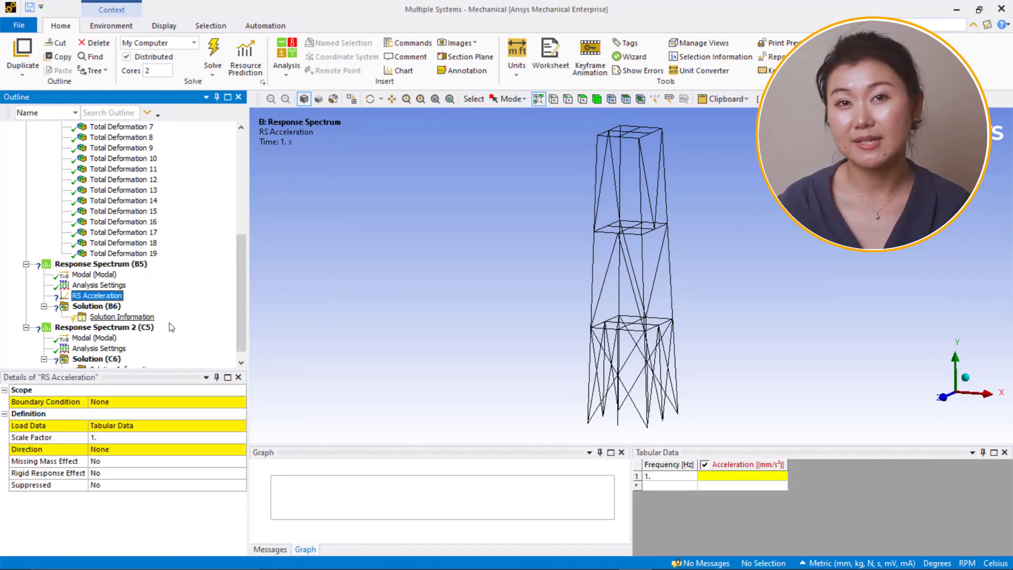
pyautogui.click(236, 404)
pyautogui.click(238, 403)
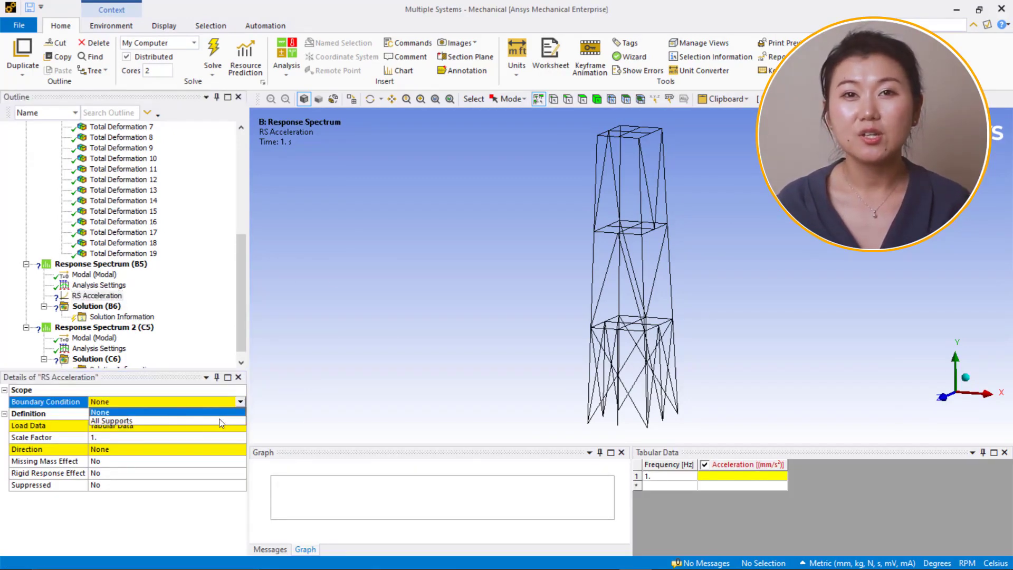
pyautogui.click(221, 421)
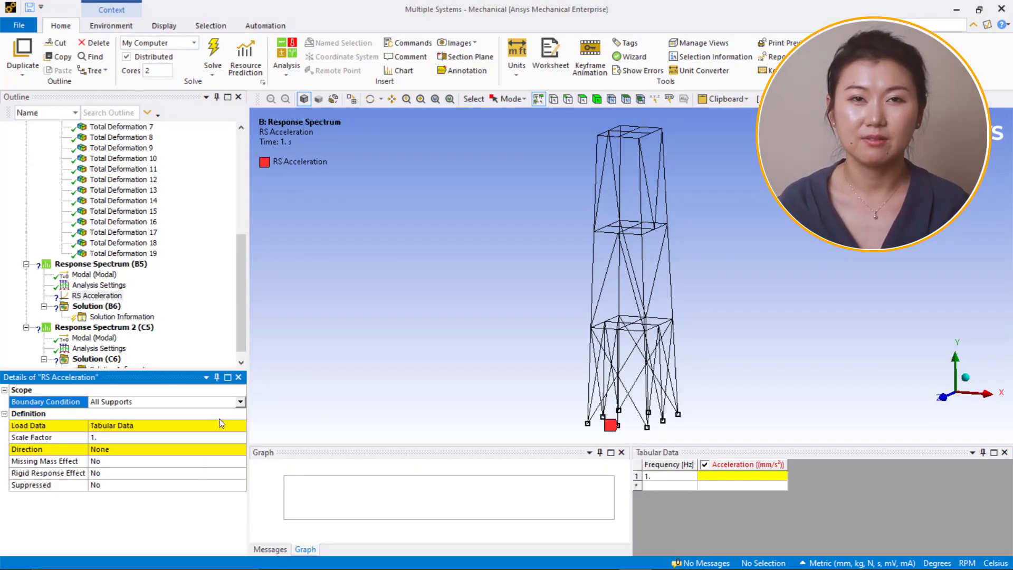
pyautogui.click(243, 449)
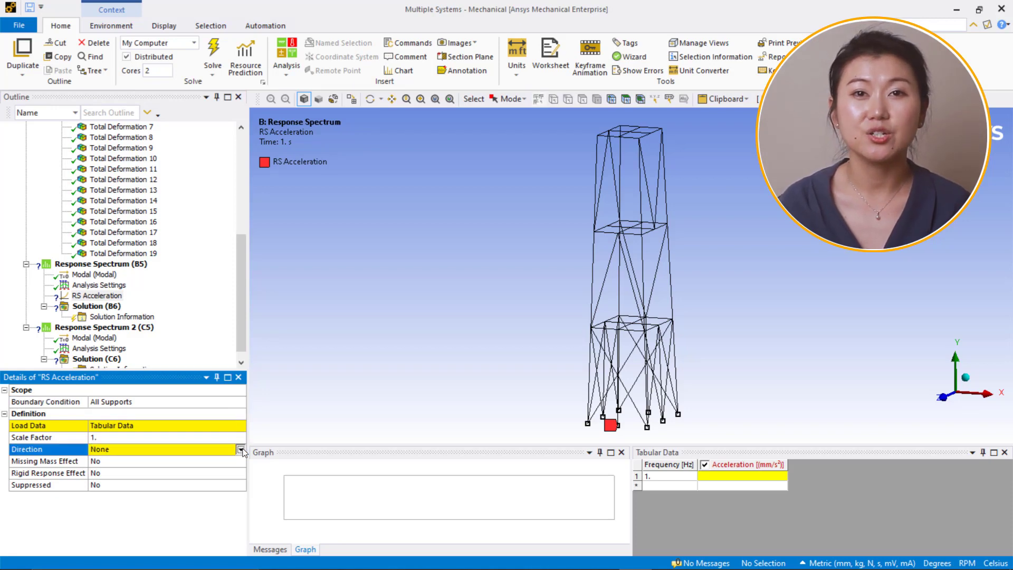
pyautogui.click(240, 449)
pyautogui.click(229, 485)
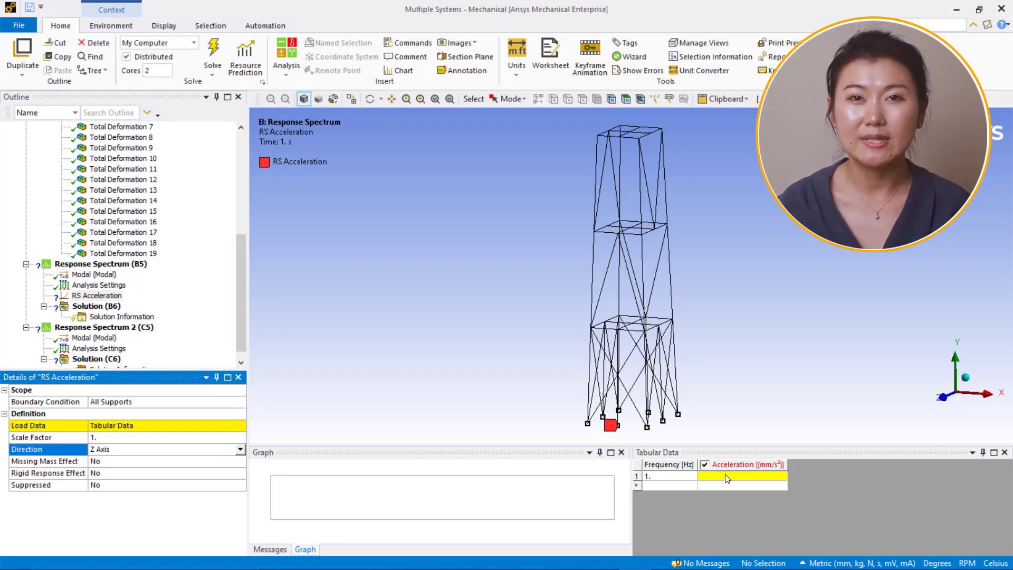
# - Enter the spectrum at 1, 5, 10, 20 Hz: 1.e+005 mm/s² at 5 Hz, 10000 at 10 and 20 Hz
pyautogui.click(741, 476)
pyautogui.write('10')
pyautogui.press('Return')
pyautogui.write('5')
pyautogui.press('Tab')
pyautogui.write('100000')
pyautogui.press('Return')
pyautogui.write('10')
pyautogui.press('Tab')
pyautogui.write('10000')
pyautogui.press('Return')
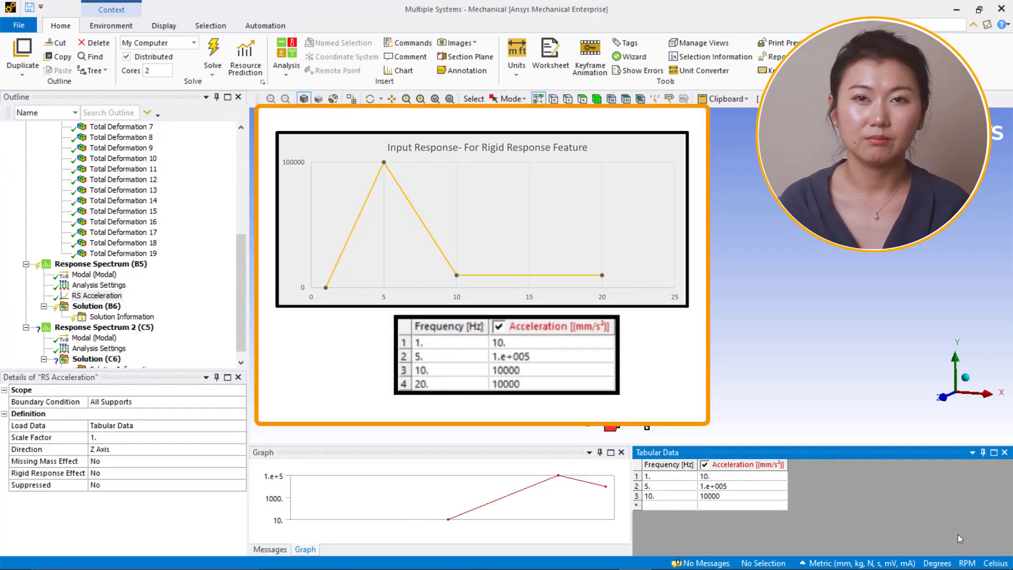
pyautogui.write('20')
pyautogui.press('Tab')
pyautogui.write('10000')
pyautogui.press('Return')
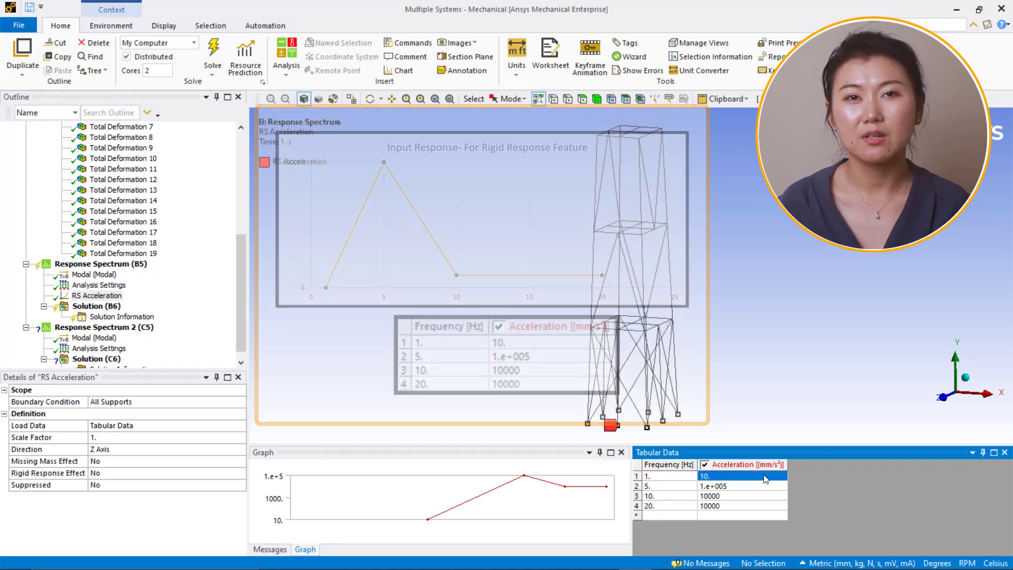
pyautogui.click(119, 328)
pyautogui.rightClick(119, 333)
# - Add an RS Acceleration to Response Spectrum 2 on All Supports along Z, pasting the four-point spectrum
pyautogui.moveTo(232, 333)
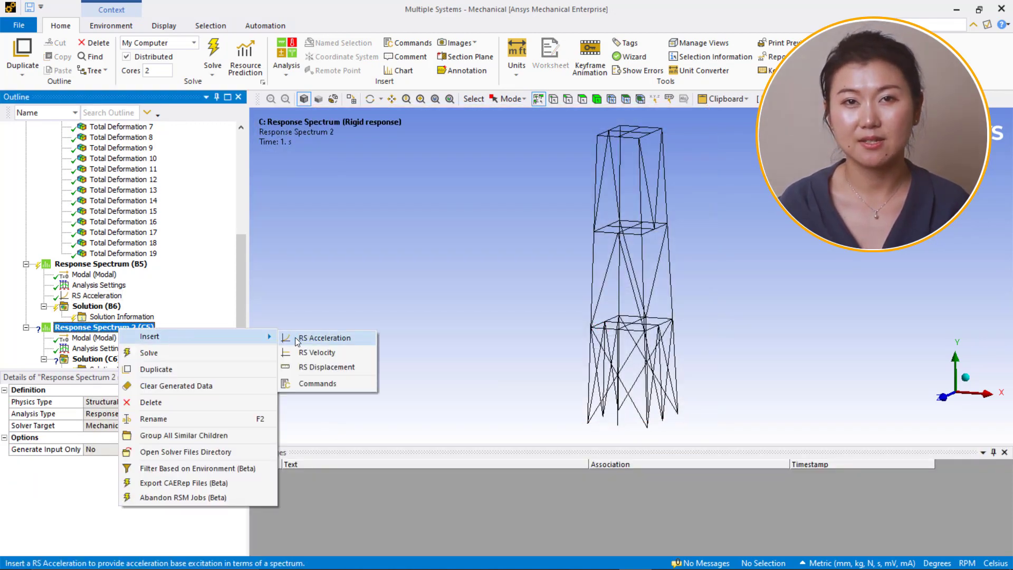
pyautogui.click(293, 337)
pyautogui.click(242, 404)
pyautogui.click(241, 404)
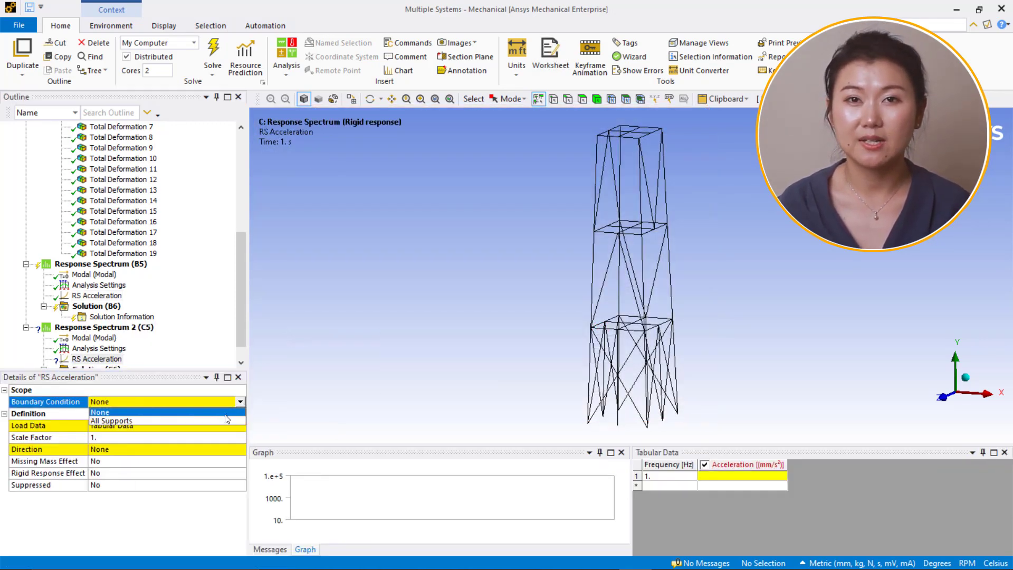
pyautogui.click(232, 420)
pyautogui.click(236, 424)
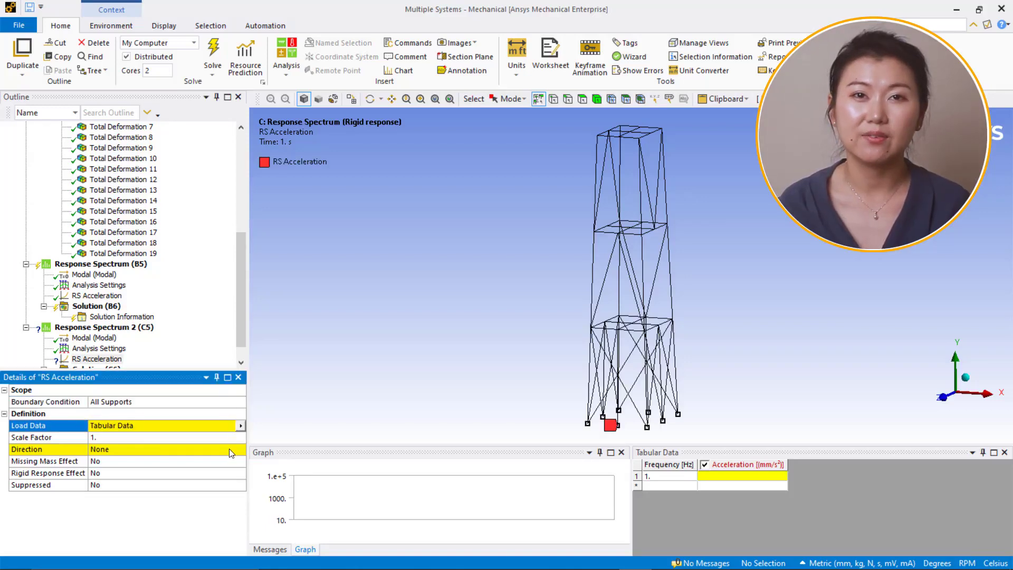
pyautogui.click(233, 450)
pyautogui.click(232, 450)
pyautogui.click(215, 486)
pyautogui.click(668, 476)
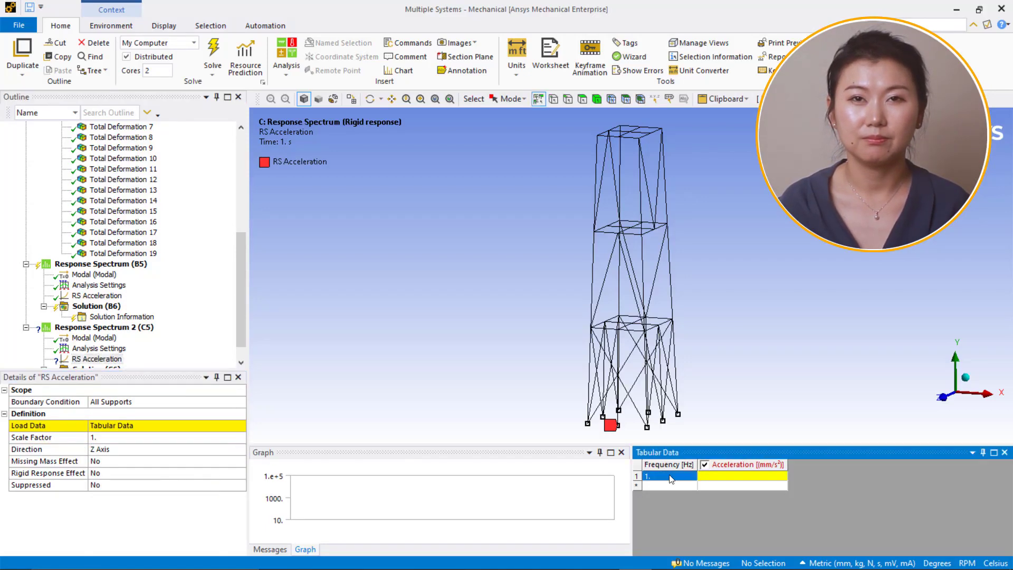
pyautogui.write('1.\t10. 5.\t1.e+005 10.\t10000 20.\t10000')
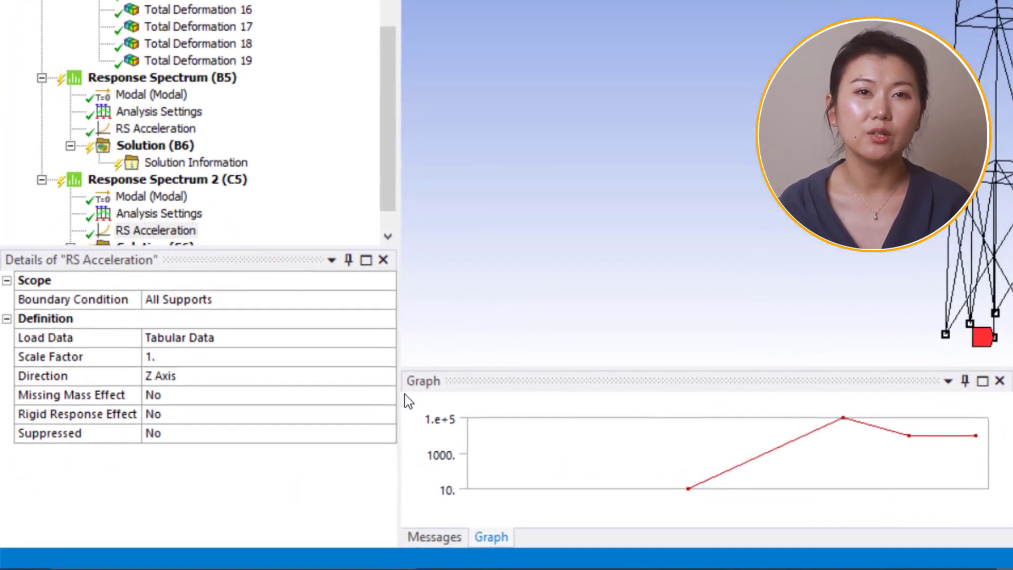
# - Turn on Rigid Response Effect using the Gupta method
pyautogui.click(389, 415)
pyautogui.click(387, 414)
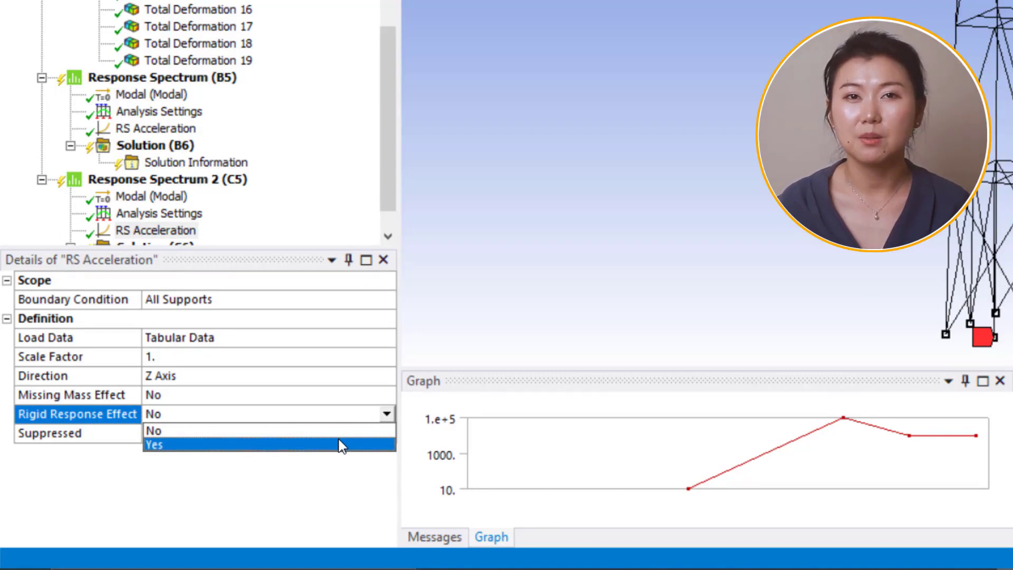
pyautogui.click(341, 446)
pyautogui.click(385, 434)
pyautogui.click(386, 434)
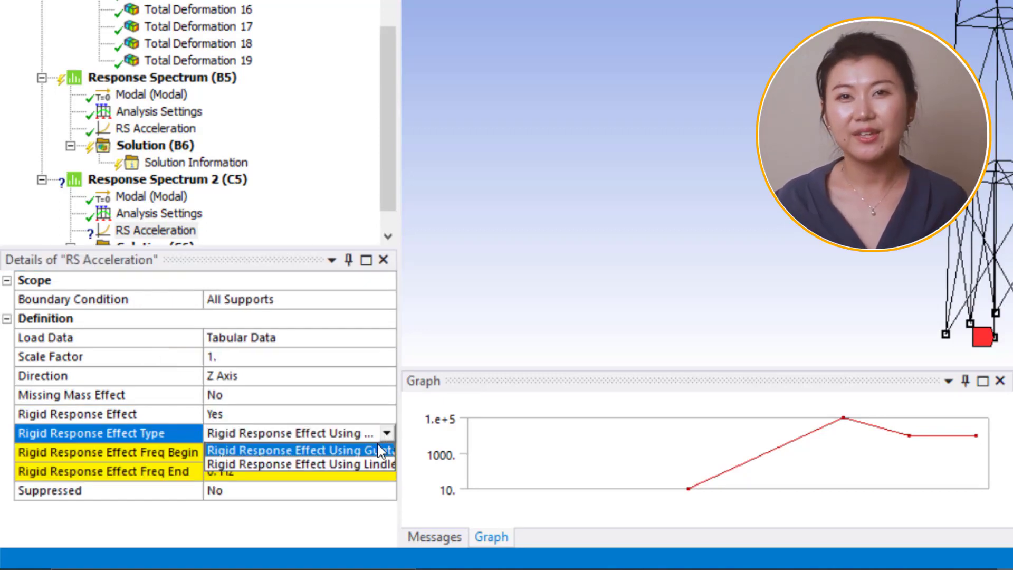
pyautogui.click(375, 448)
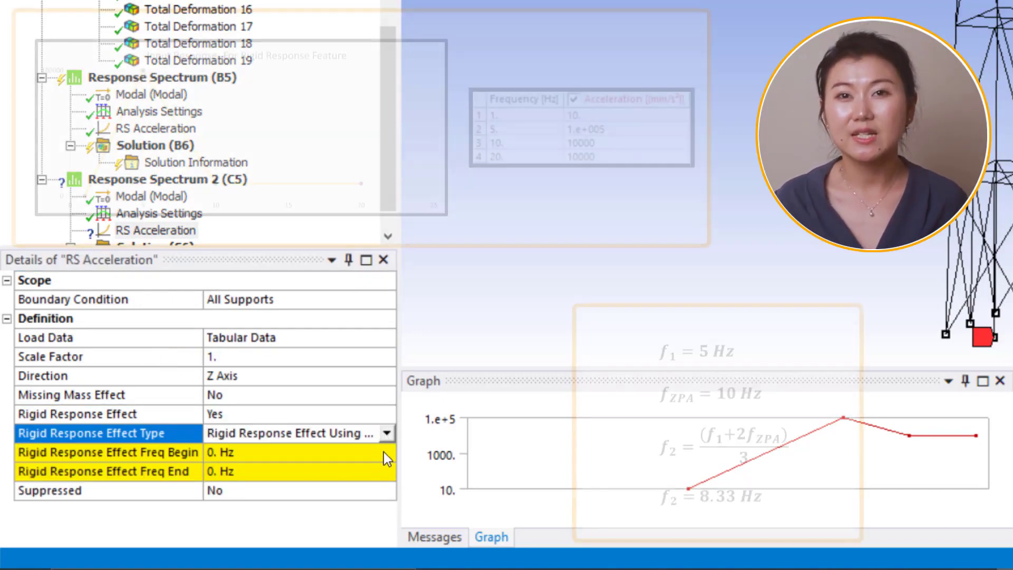
# - Set the Gupta rigid response frequency range to begin at 5 Hz and end at 8.33 Hz
pyautogui.moveTo(400, 451); pyautogui.dragTo(469, 449)
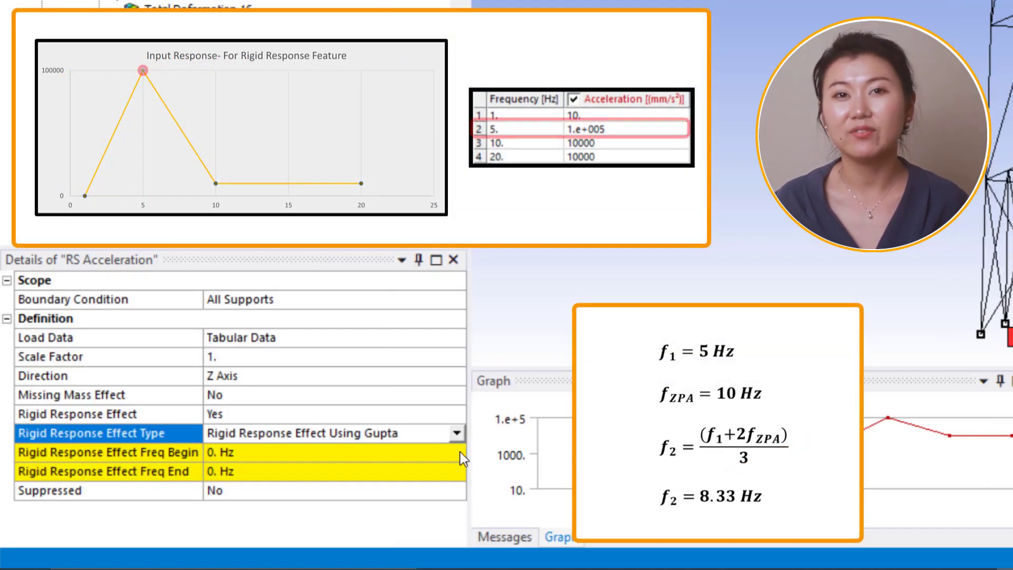
pyautogui.click(451, 455)
pyautogui.write('5')
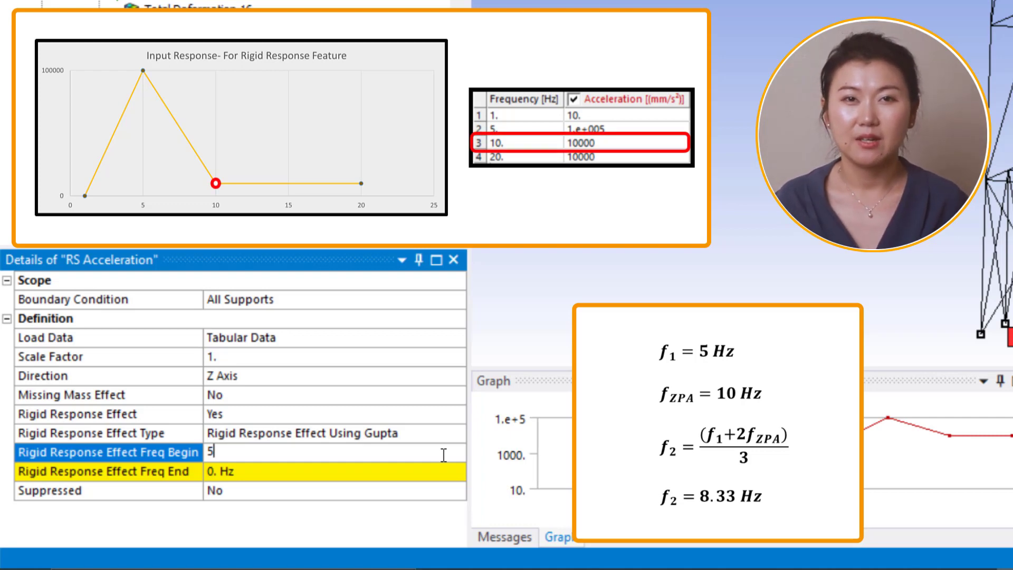
pyautogui.press('Return')
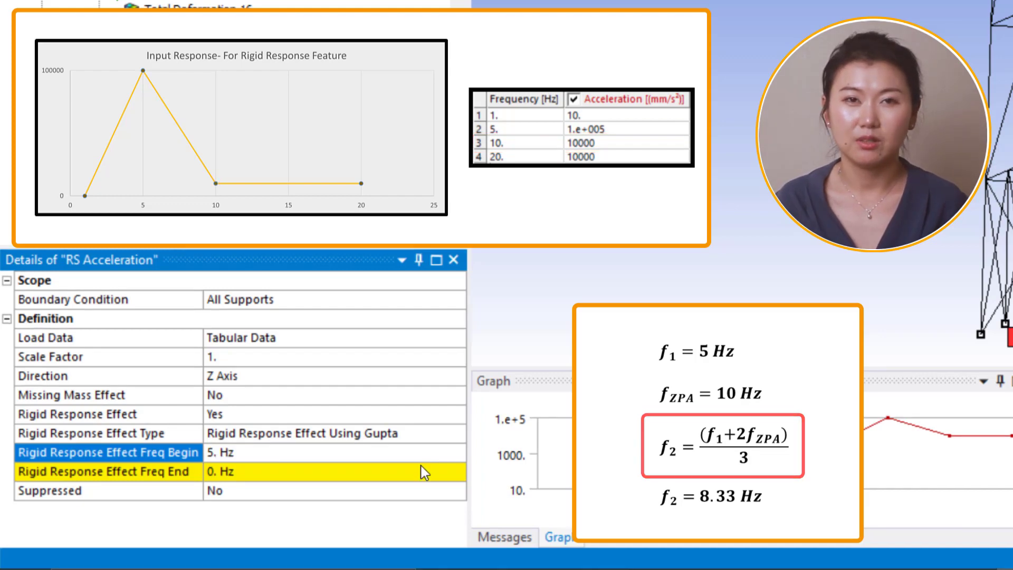
pyautogui.click(423, 465)
pyautogui.write('8.33')
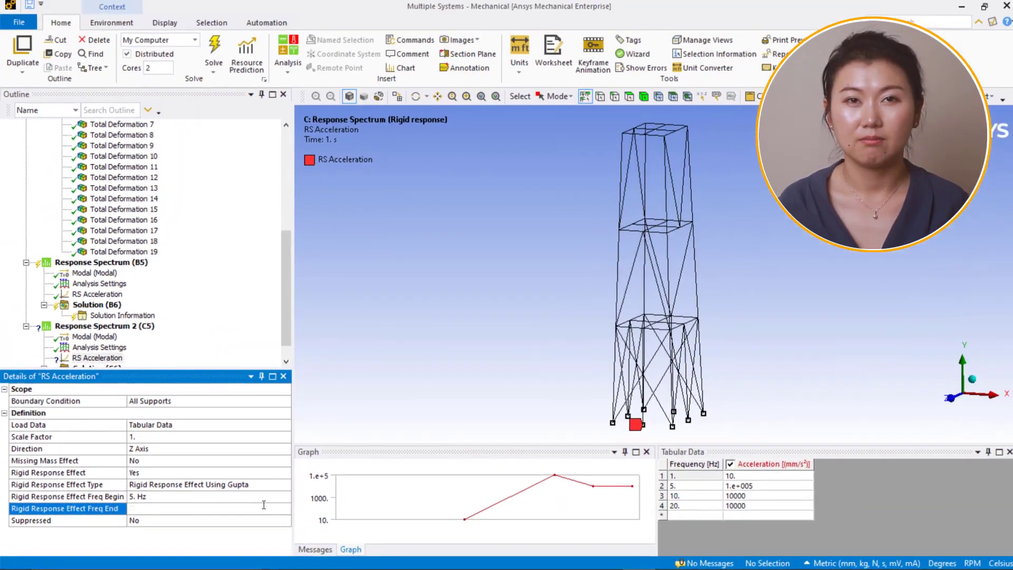
pyautogui.click(100, 263)
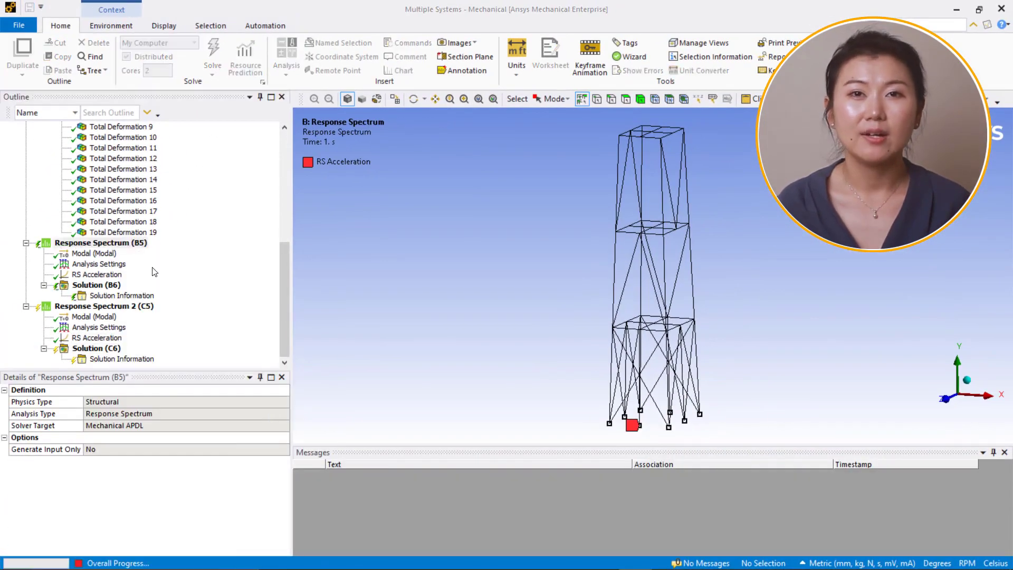
# - Solve both analyses and compare Z Axis deformation: 37.166 mm without versus 39.261 mm with rigid response
pyautogui.click(131, 308)
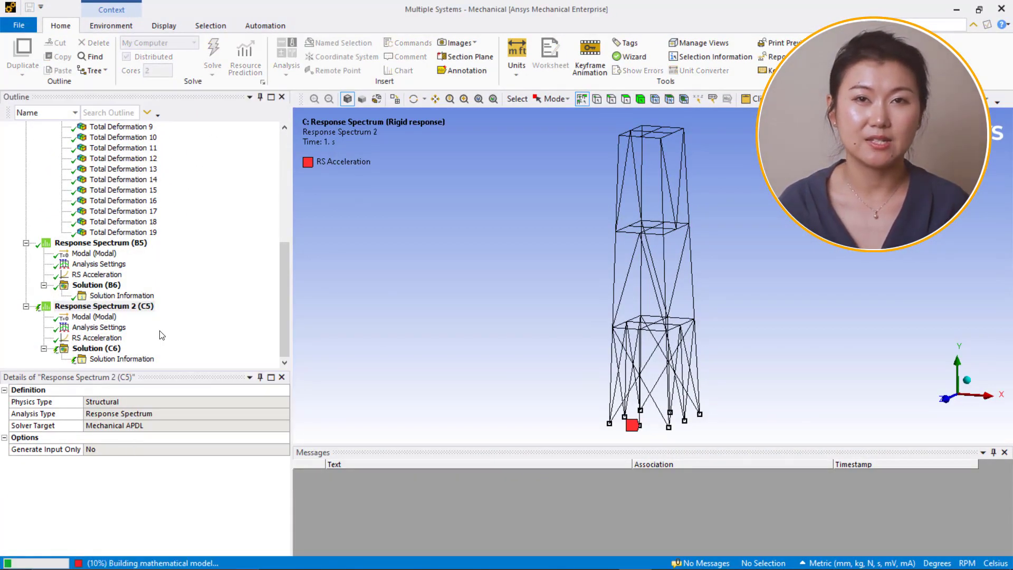
pyautogui.click(114, 202)
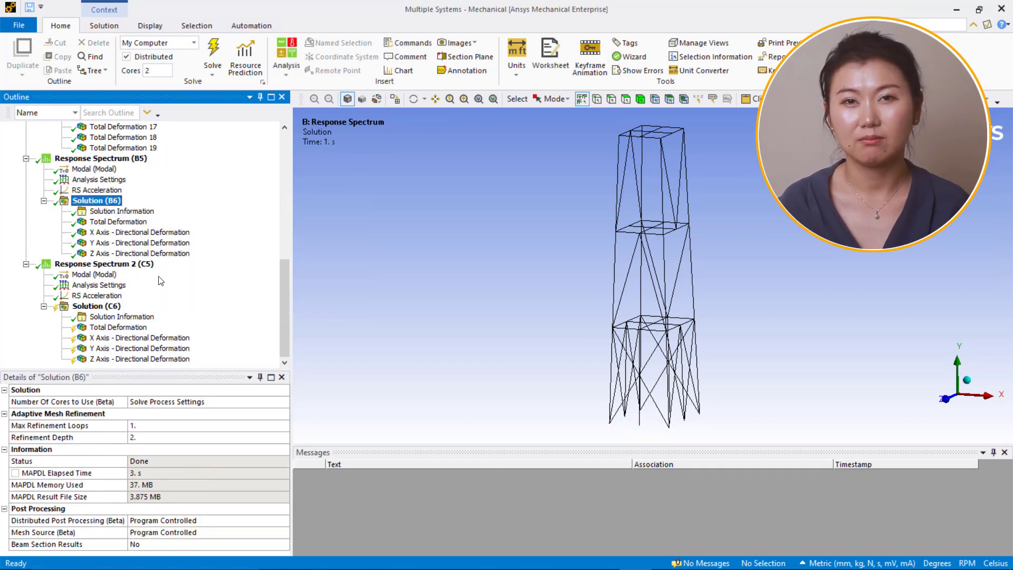
pyautogui.click(103, 306)
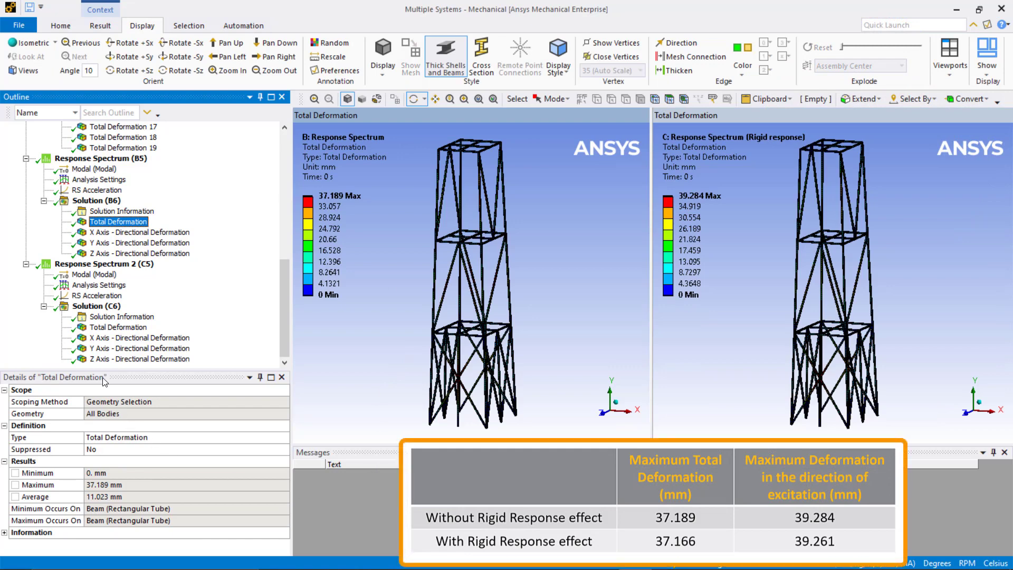
pyautogui.click(112, 254)
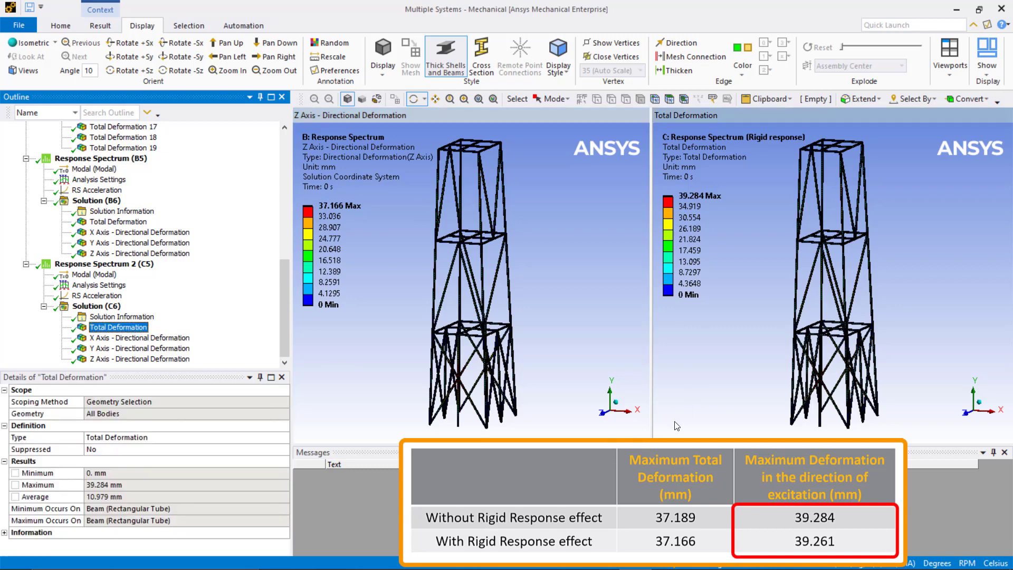
pyautogui.click(111, 360)
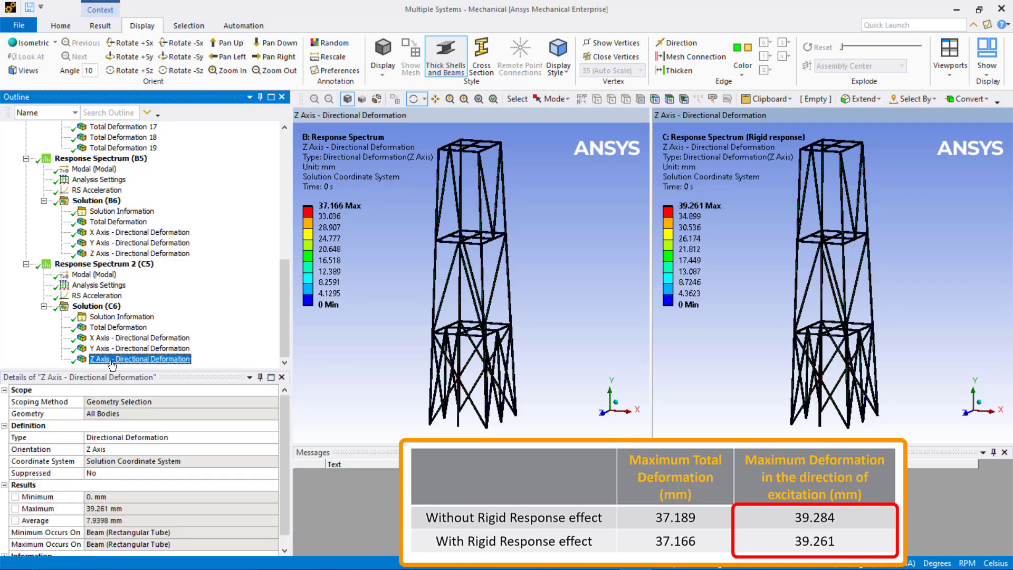